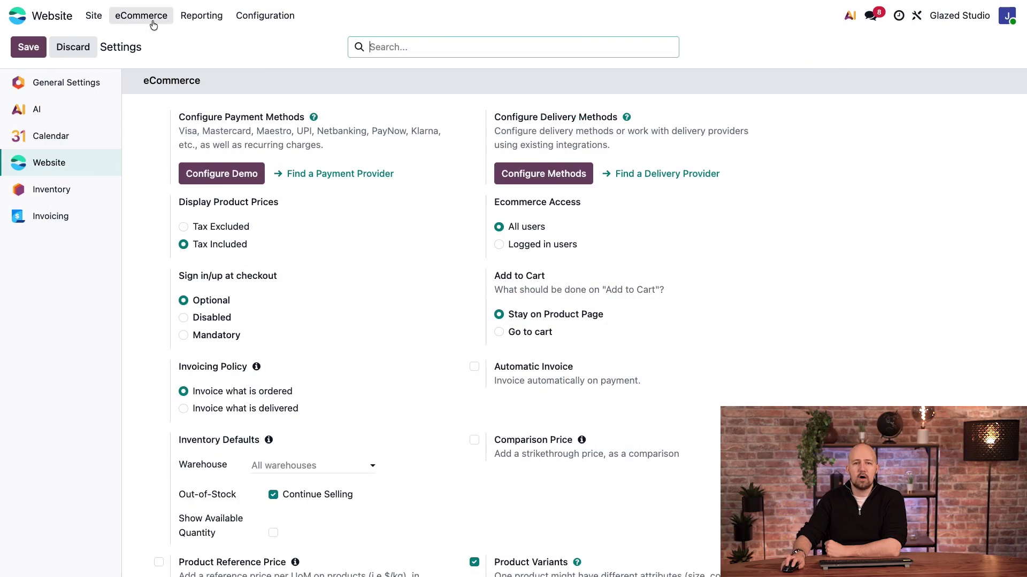
- Open the online shop and go to the Watermelon Mug product page
click(152, 26)
click(134, 42)
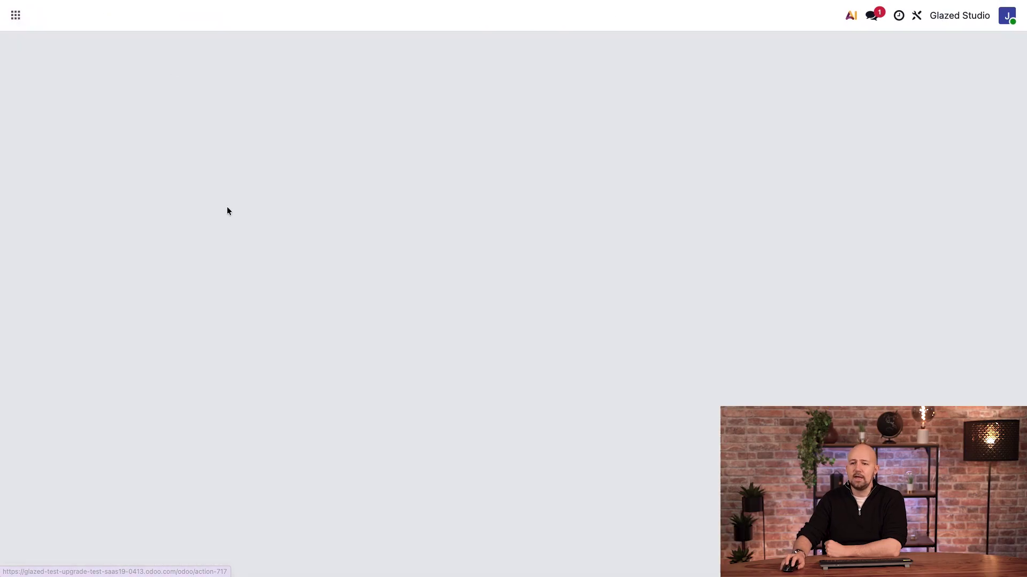
scroll(477, 340, down, 5)
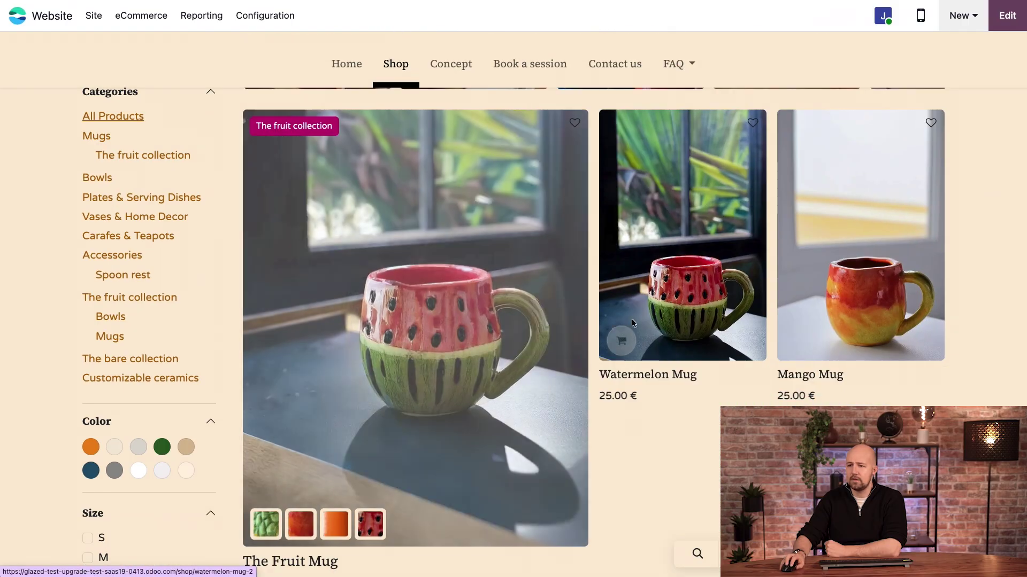
click(661, 231)
scroll(679, 310, down, 5)
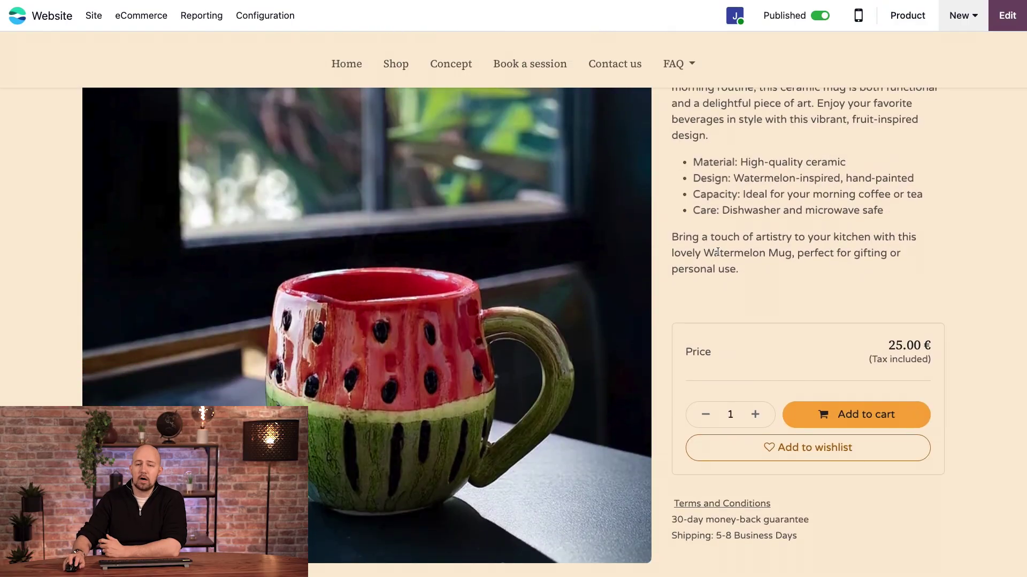
- Enable the Buy Now purchase option on the product page and save the page
click(1007, 15)
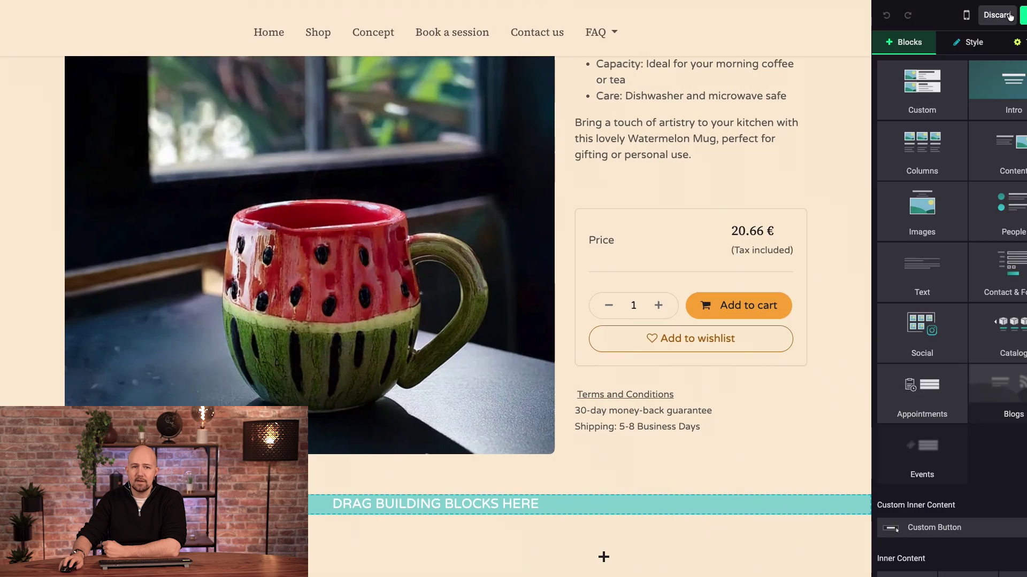
click(937, 45)
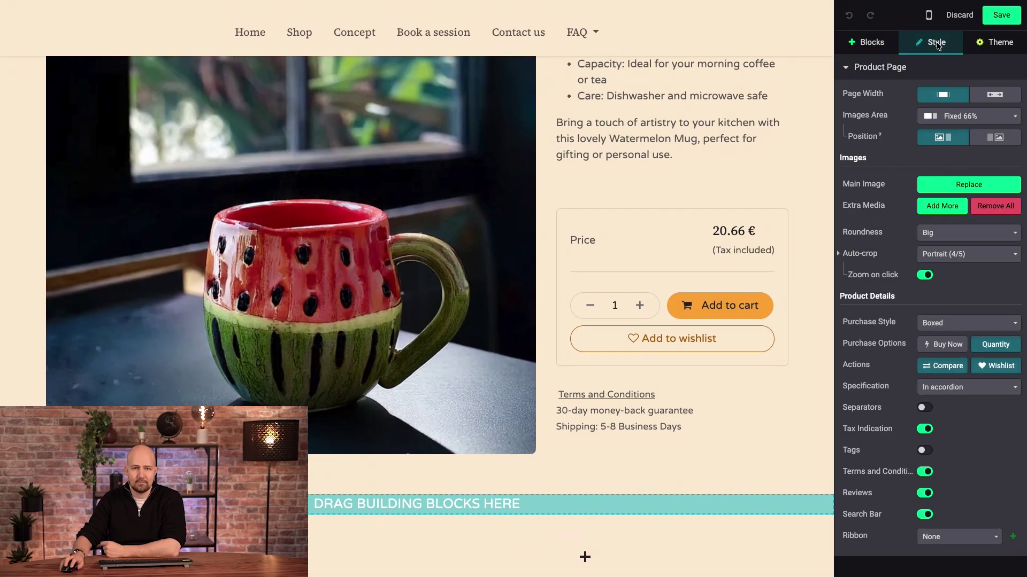
click(939, 349)
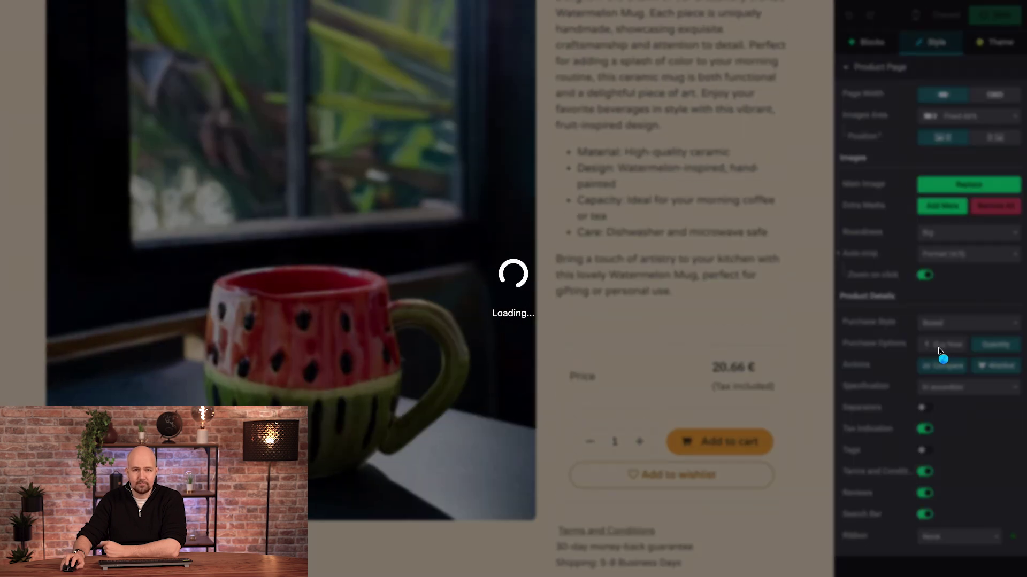
scroll(561, 364, down, 5)
scroll(560, 362, down, 1)
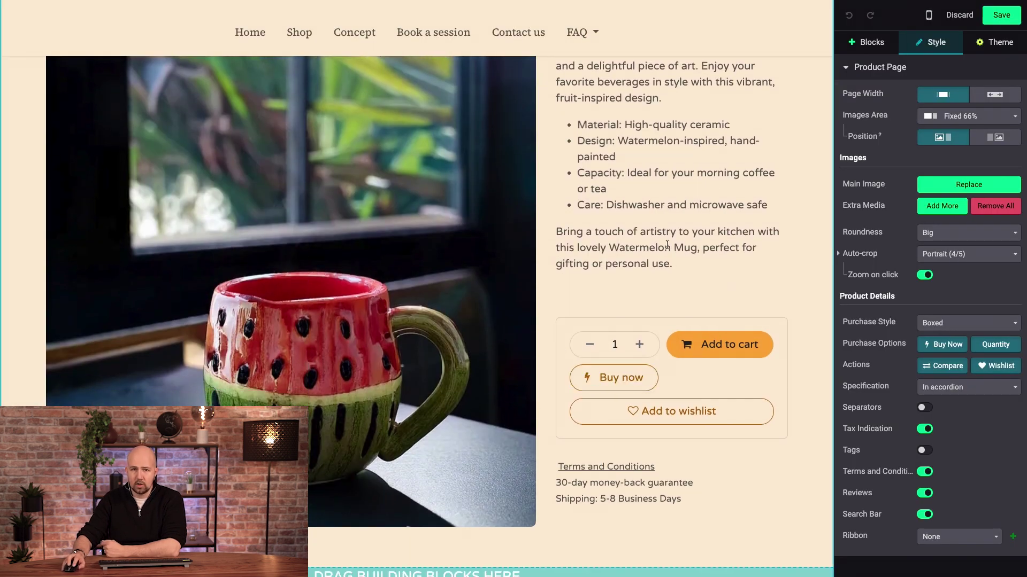
click(1001, 14)
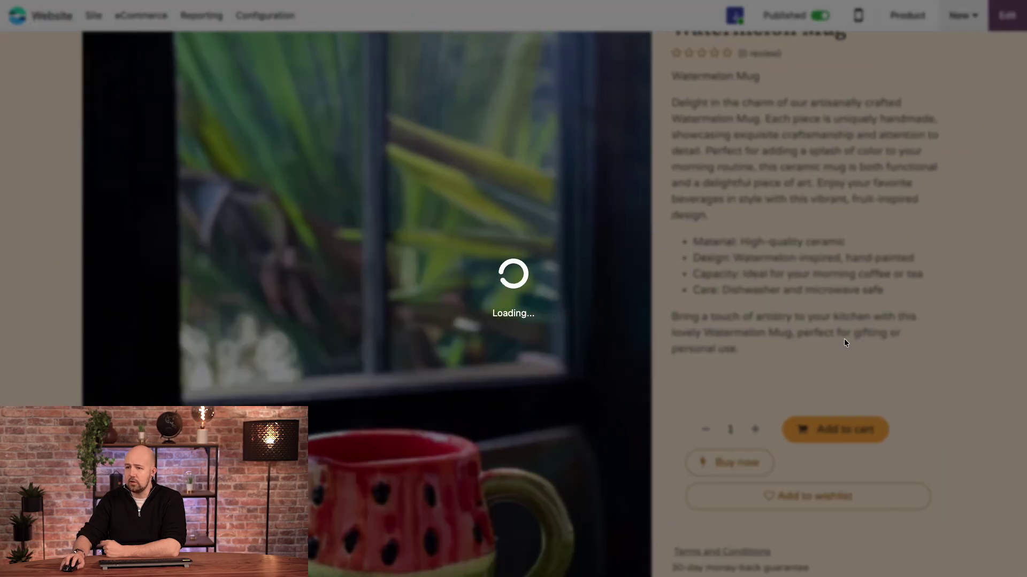
- Add the Watermelon Mug to the cart and use Buy now to reach the order summary
scroll(828, 373, down, 5)
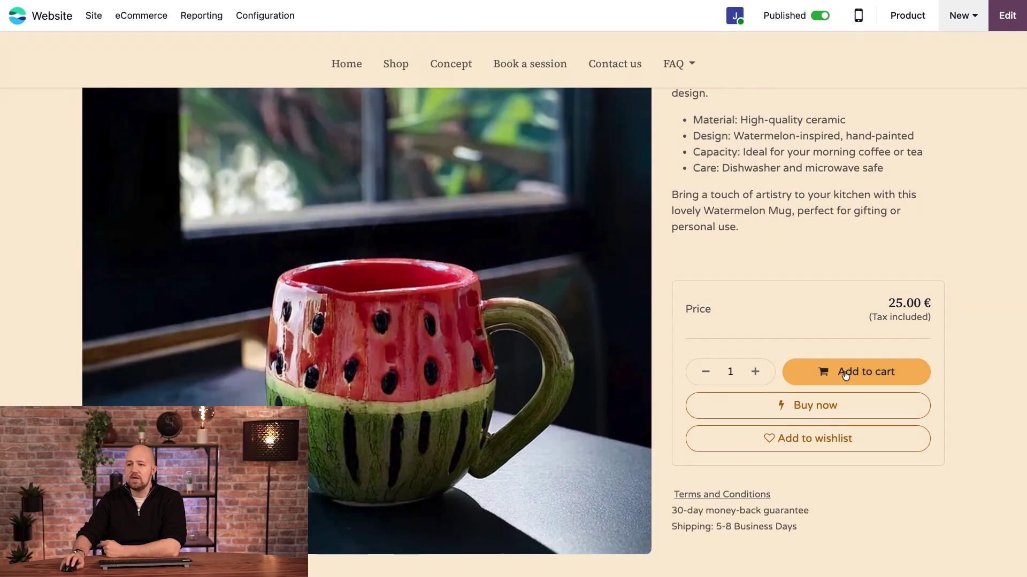
click(844, 373)
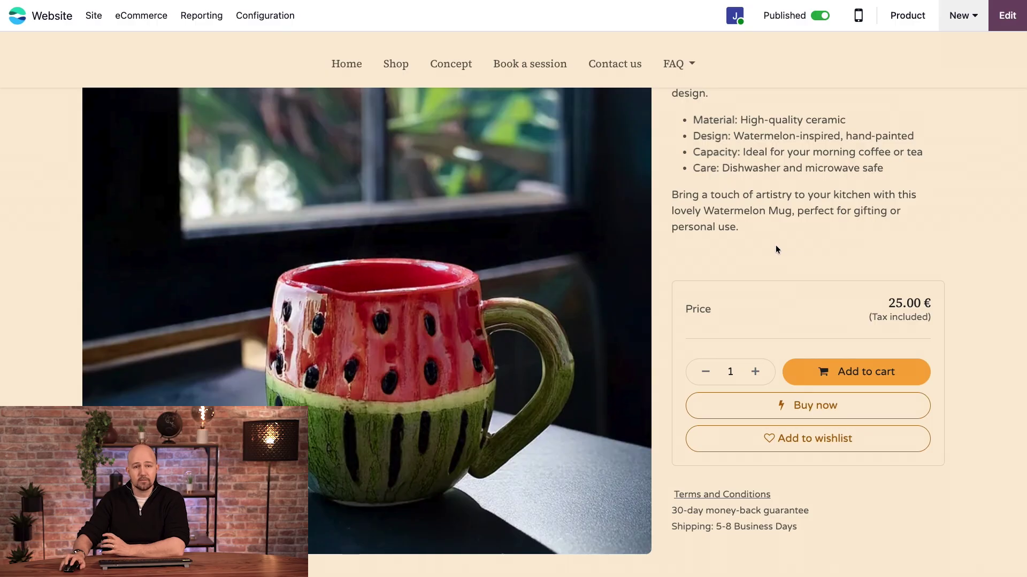
scroll(826, 258, down, 1)
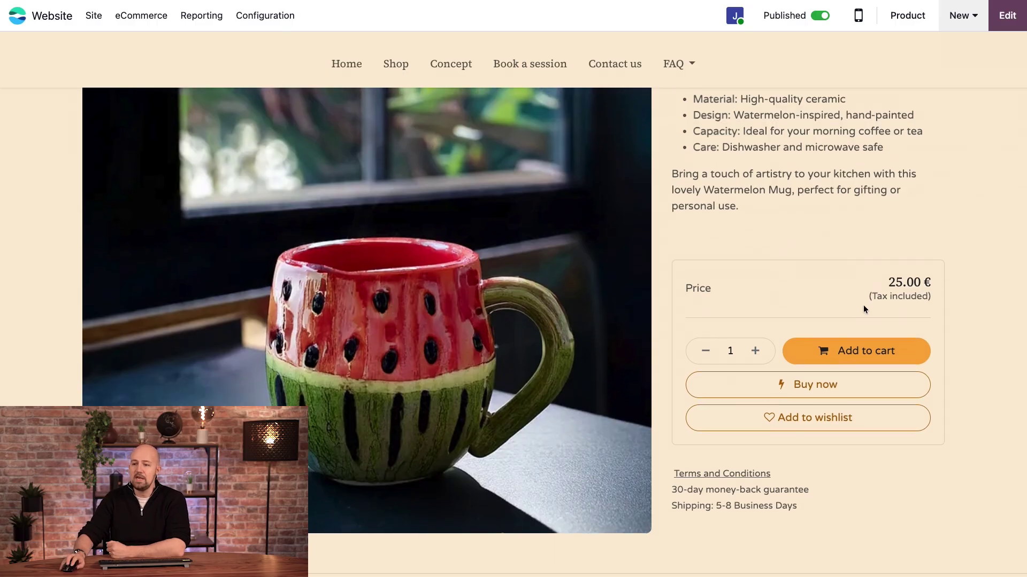
click(827, 384)
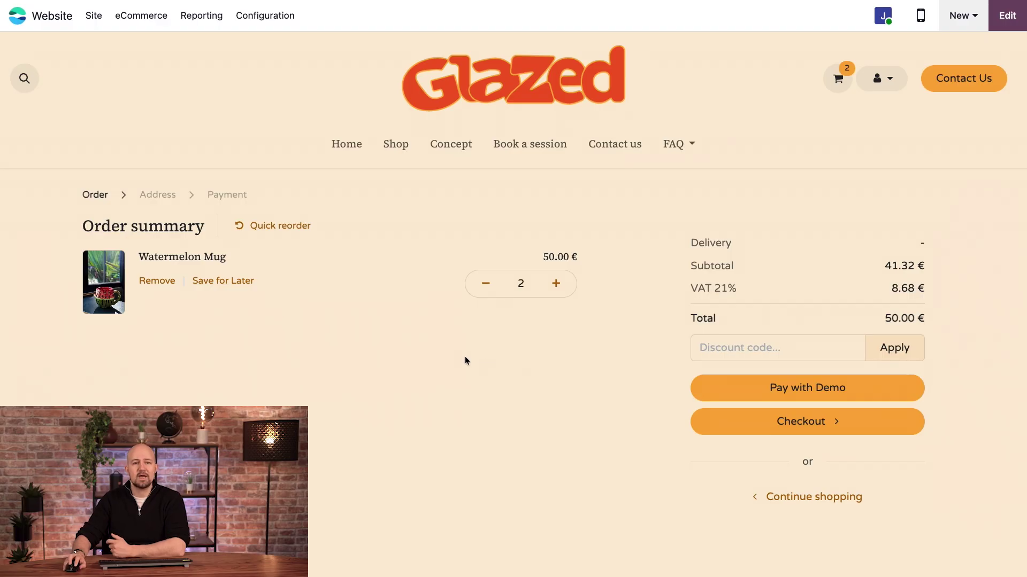
- Enable Extra Step and Accept Terms for the checkout pages and save the changes
click(1000, 17)
click(936, 52)
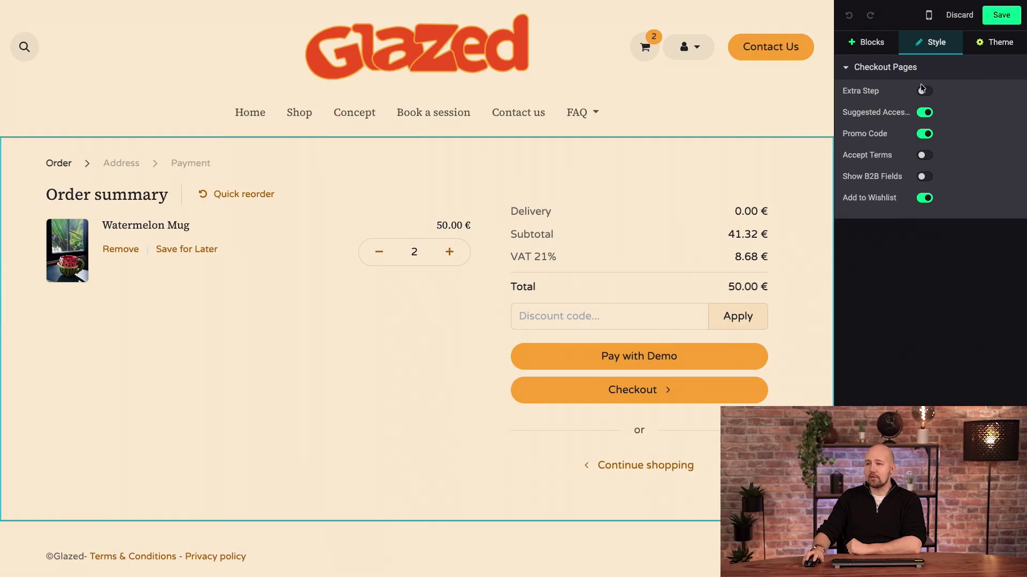
click(922, 91)
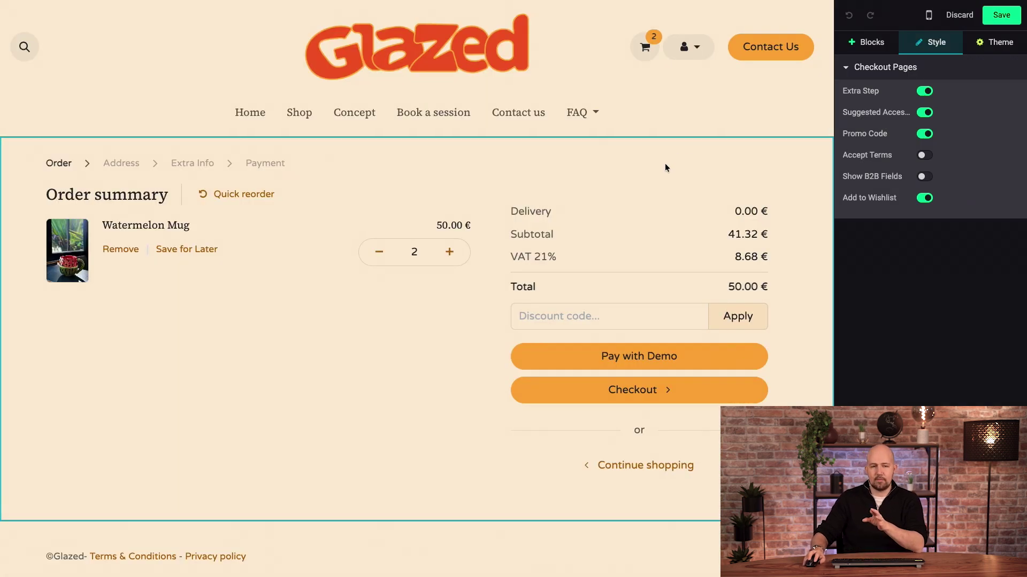
click(923, 158)
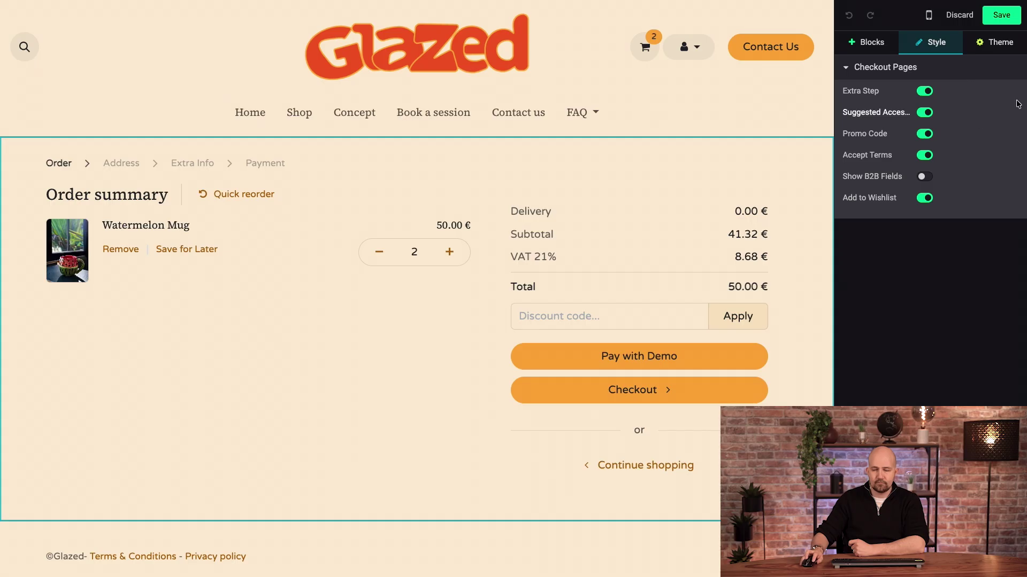
click(997, 17)
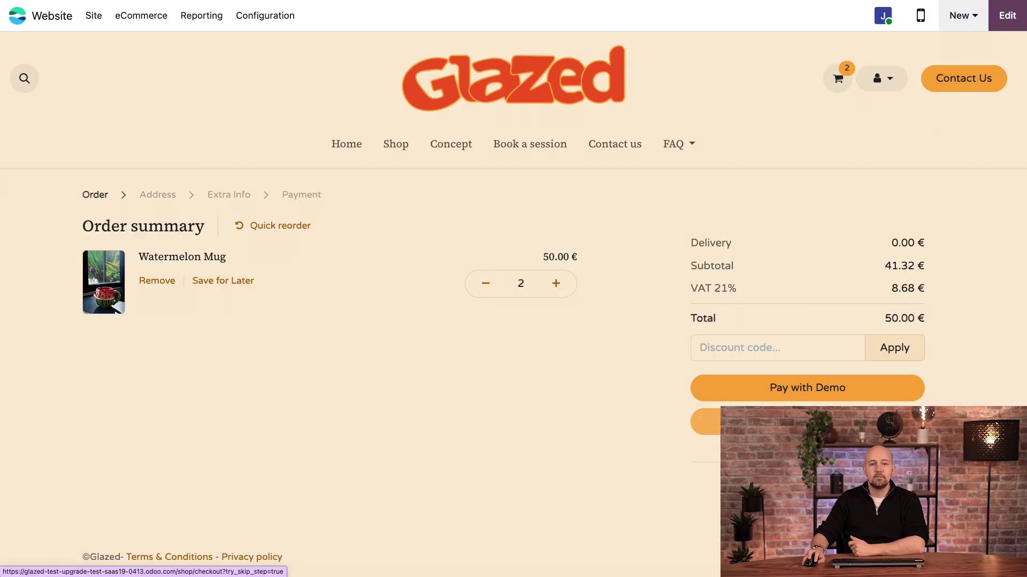
- Proceed to checkout and examine the delivery address form and the delivery and billing options
click(807, 422)
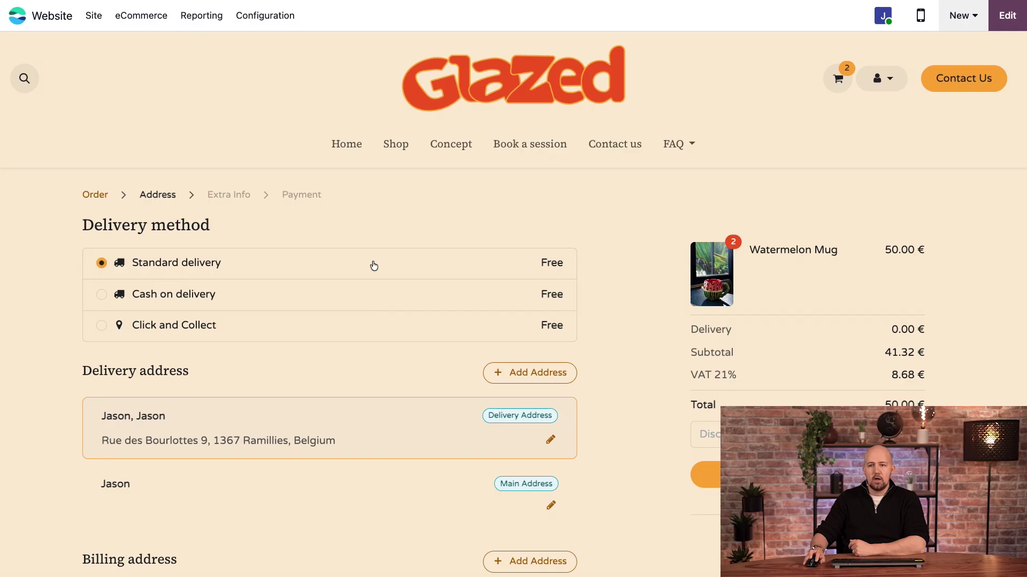
click(549, 441)
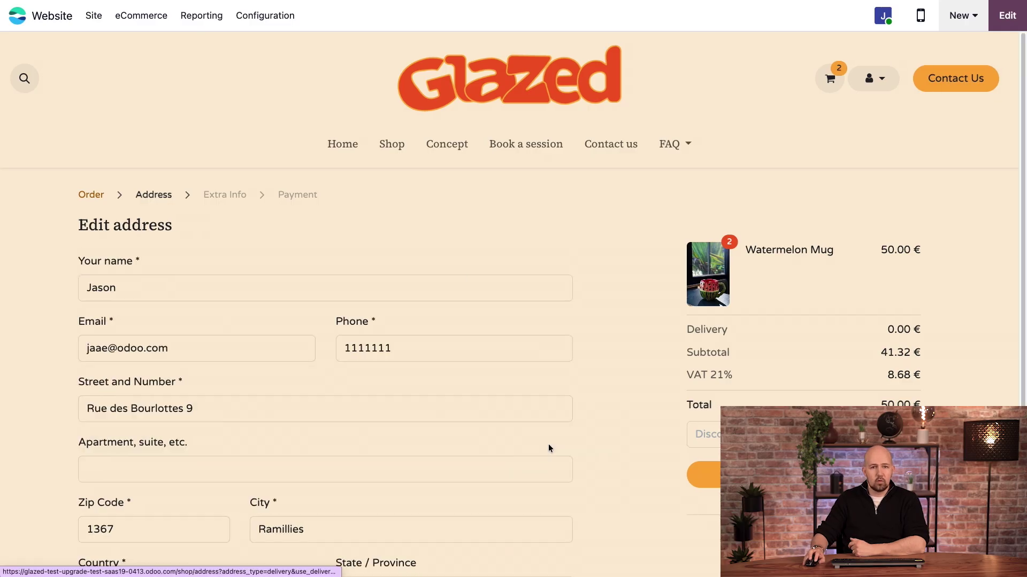
scroll(429, 406, down, 1)
scroll(430, 410, down, 2)
scroll(422, 390, up, 2)
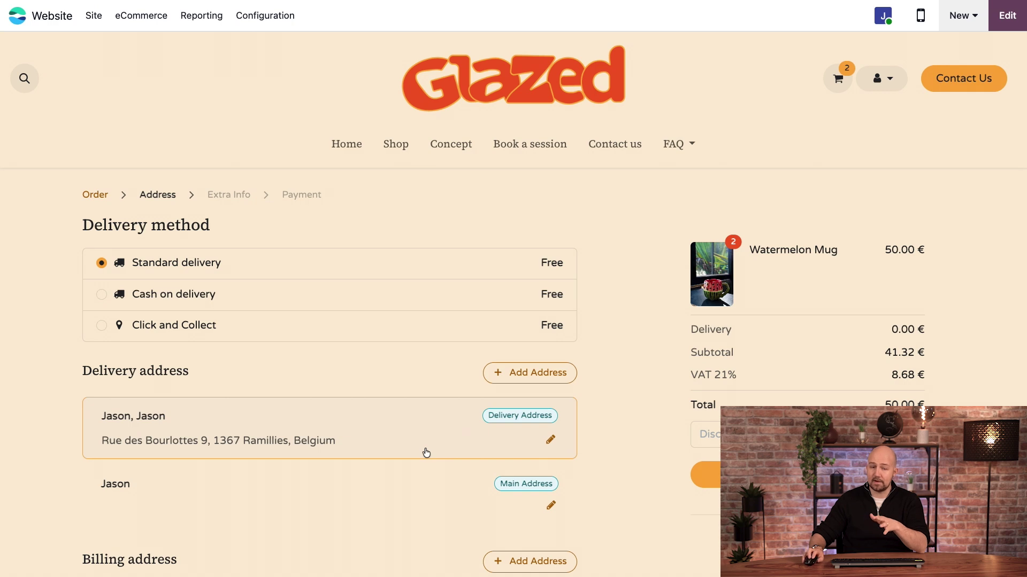
scroll(108, 358, down, 2)
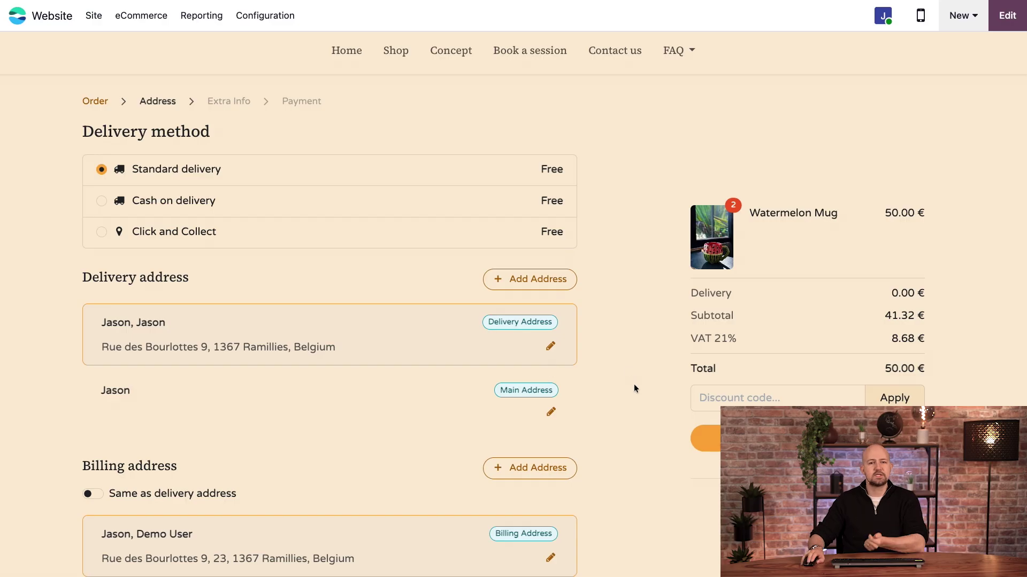
scroll(635, 385, up, 1)
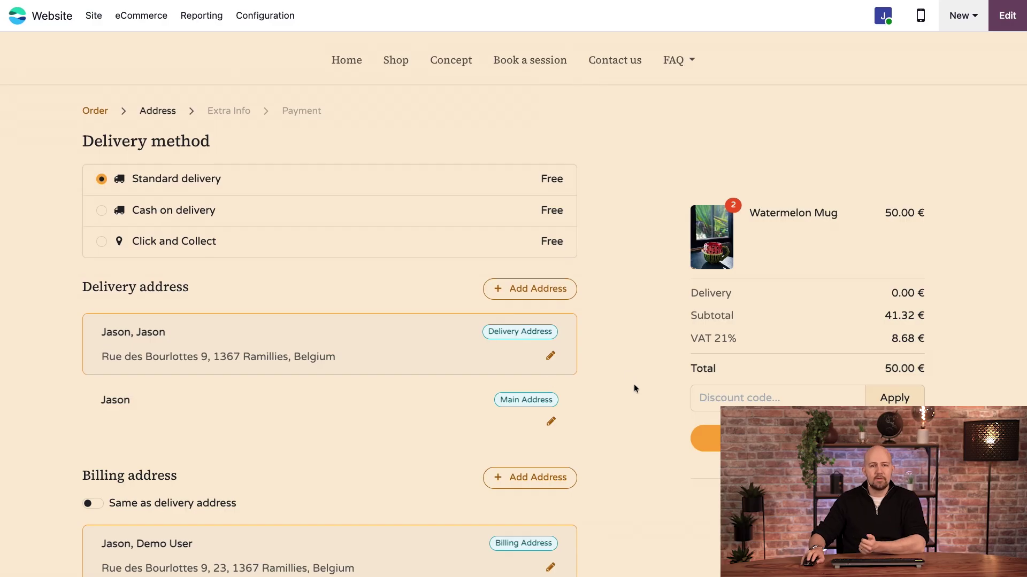
- Enable Show B2B Fields for the checkout pages and save the change
click(1003, 21)
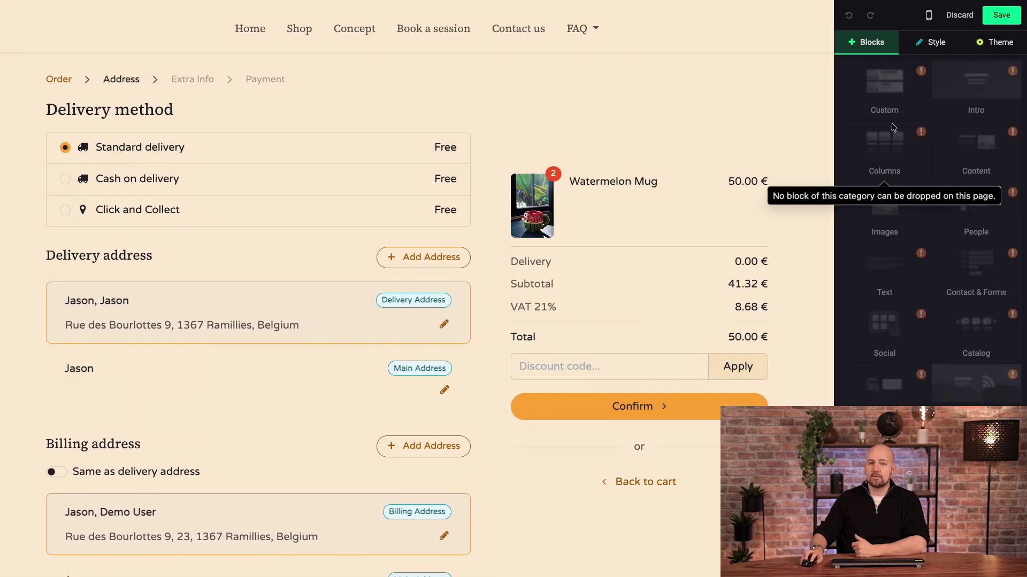
click(935, 43)
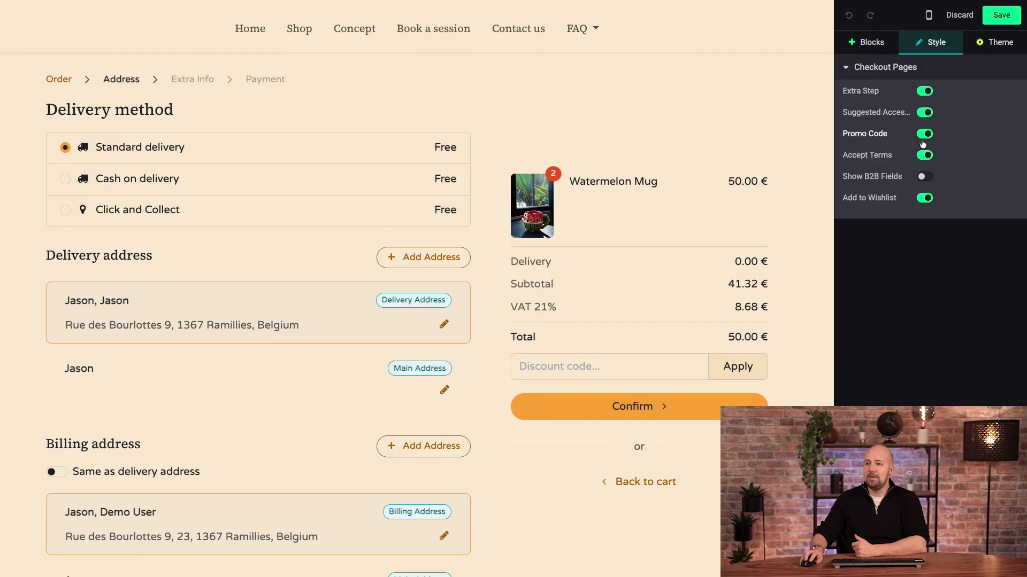
click(925, 177)
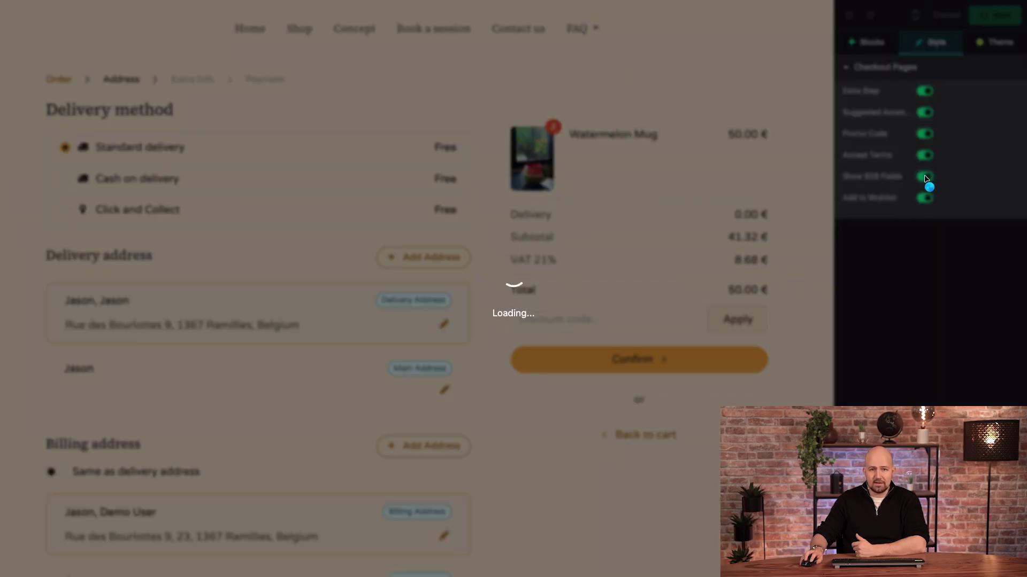
click(1003, 18)
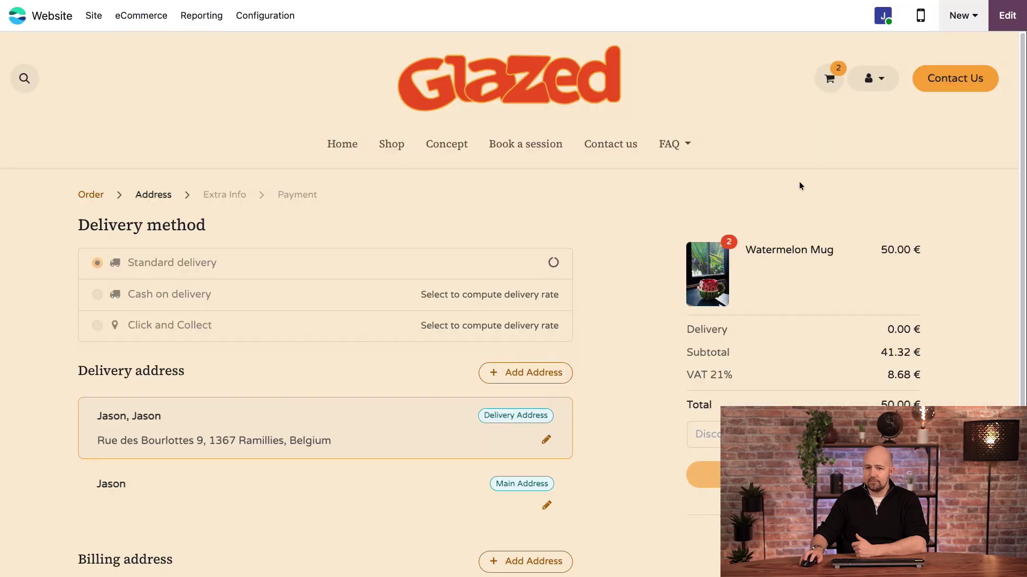
- Open the billing address form and examine its Company Name and VAT fields
scroll(445, 364, down, 3)
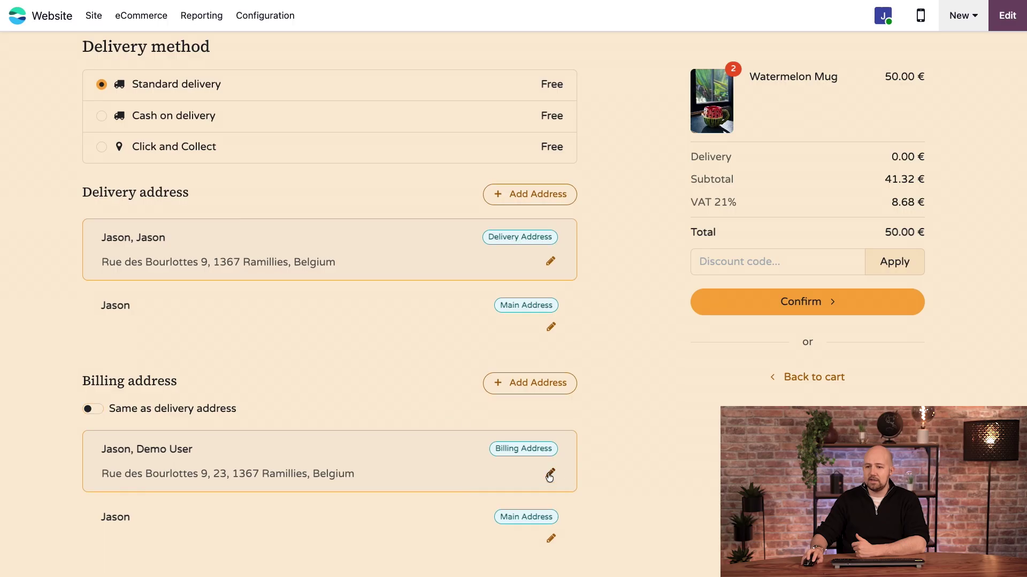
click(550, 473)
scroll(214, 369, down, 2)
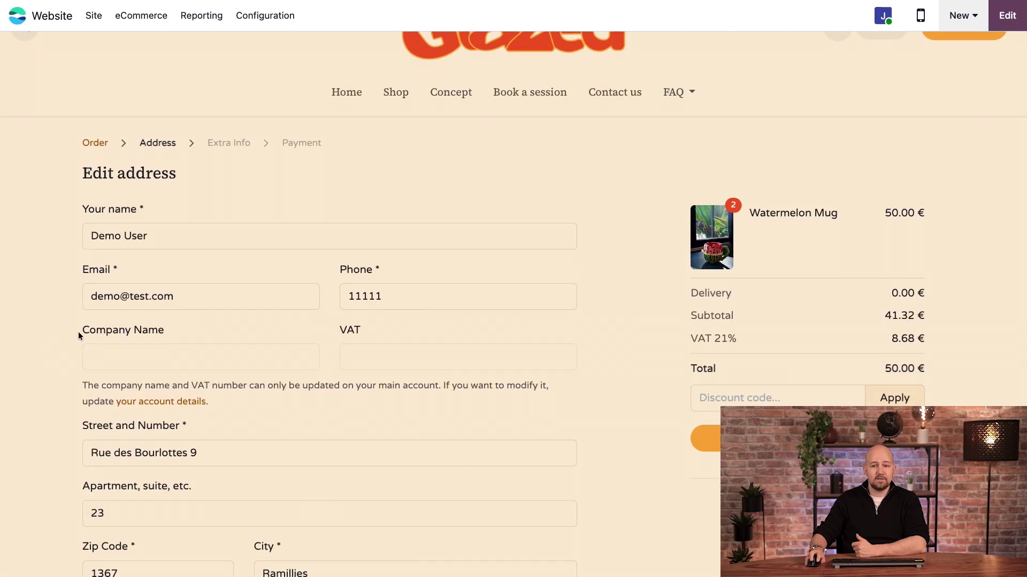
drag(82, 330, 176, 329)
click(205, 329)
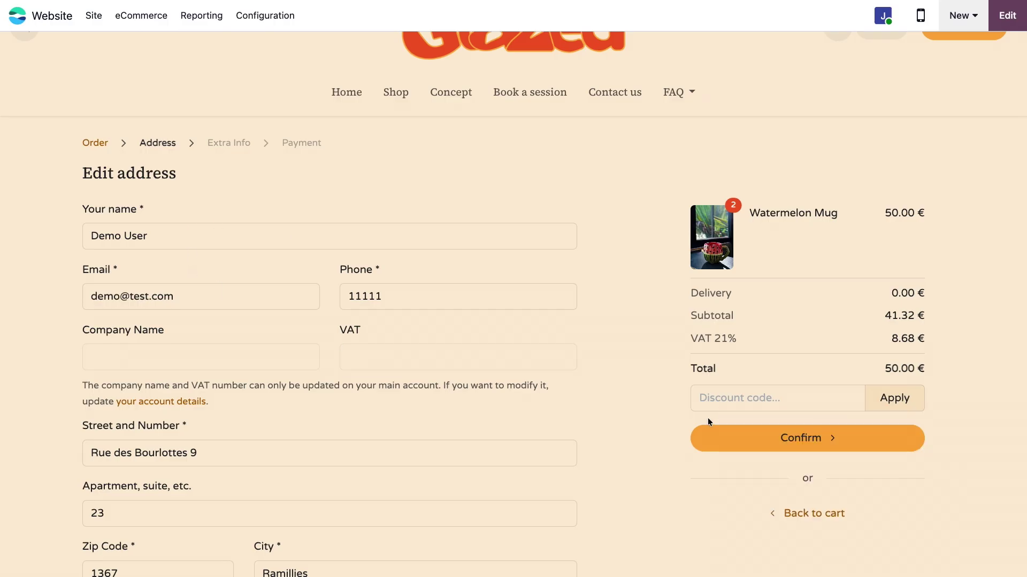
- Confirm the checkout's address step, open the Extra Info page for editing and select its Your Reference field
click(719, 439)
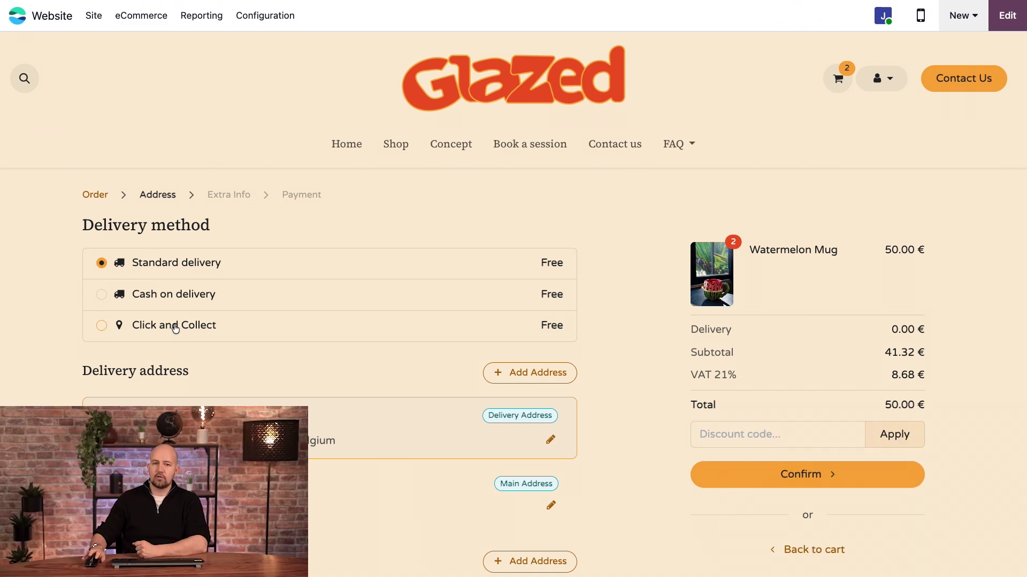
click(745, 476)
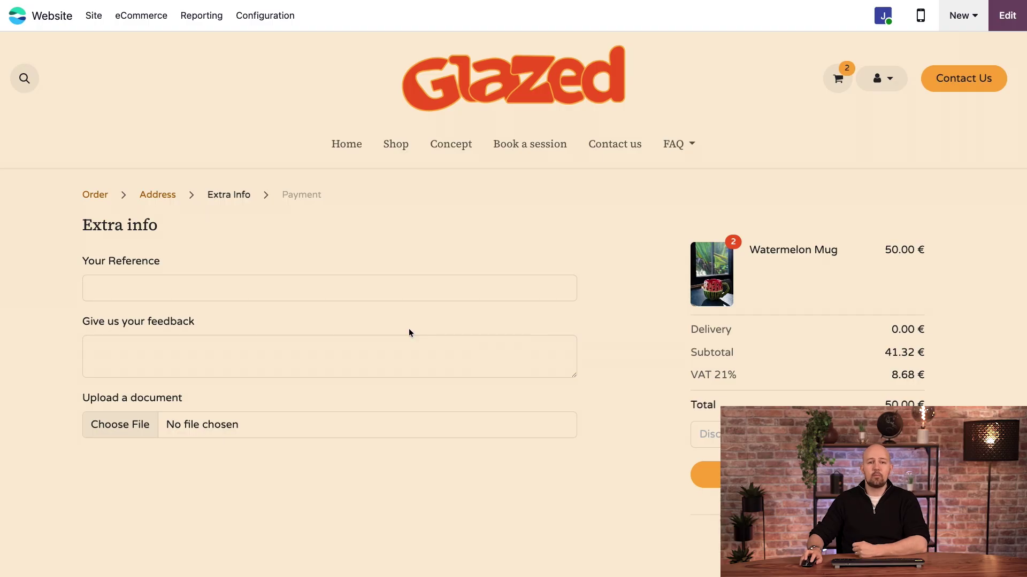
click(1007, 28)
click(298, 256)
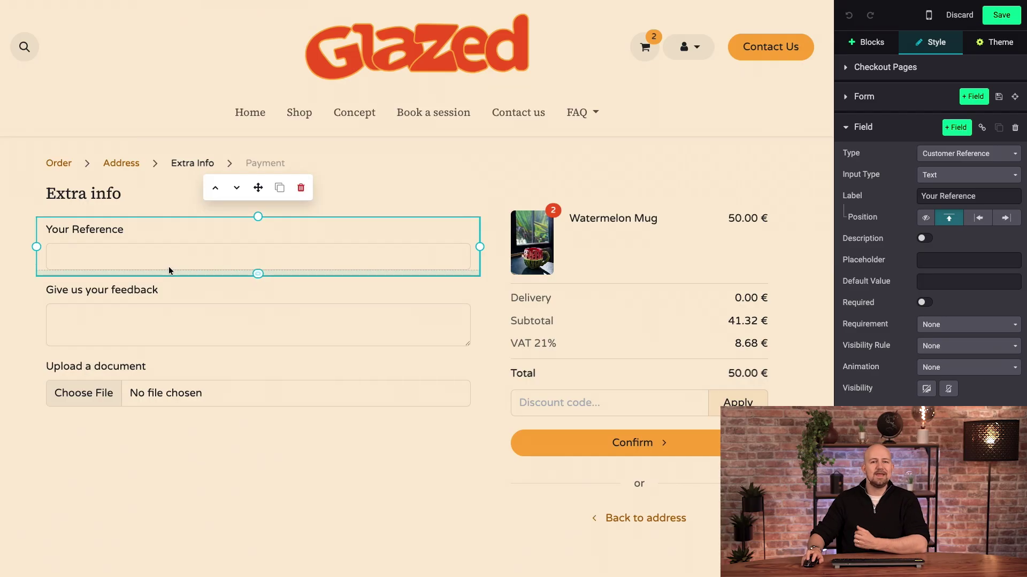
- Replace the "Extra info" heading with "Add your gift message"
triple_click(106, 193)
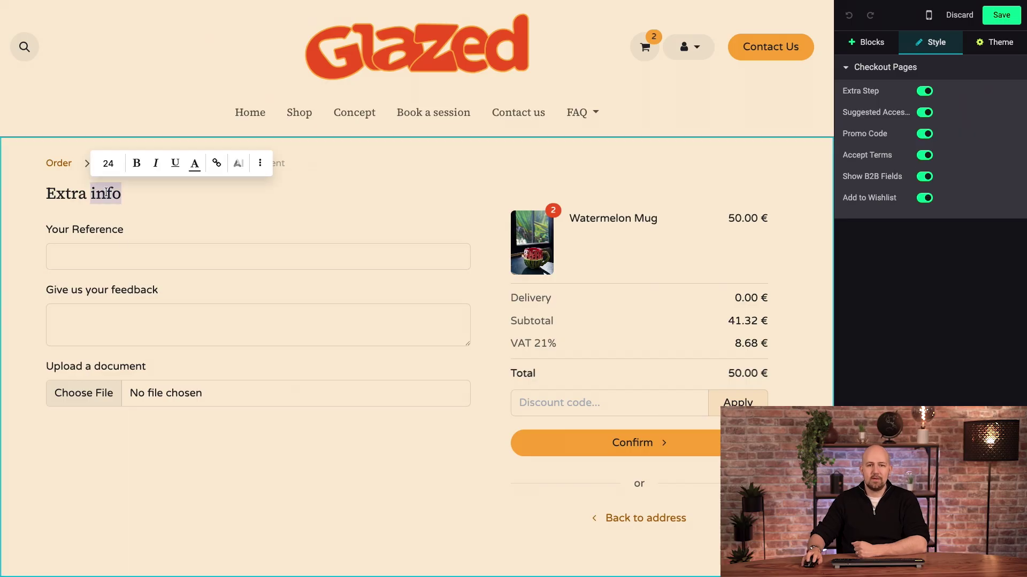
text(A)
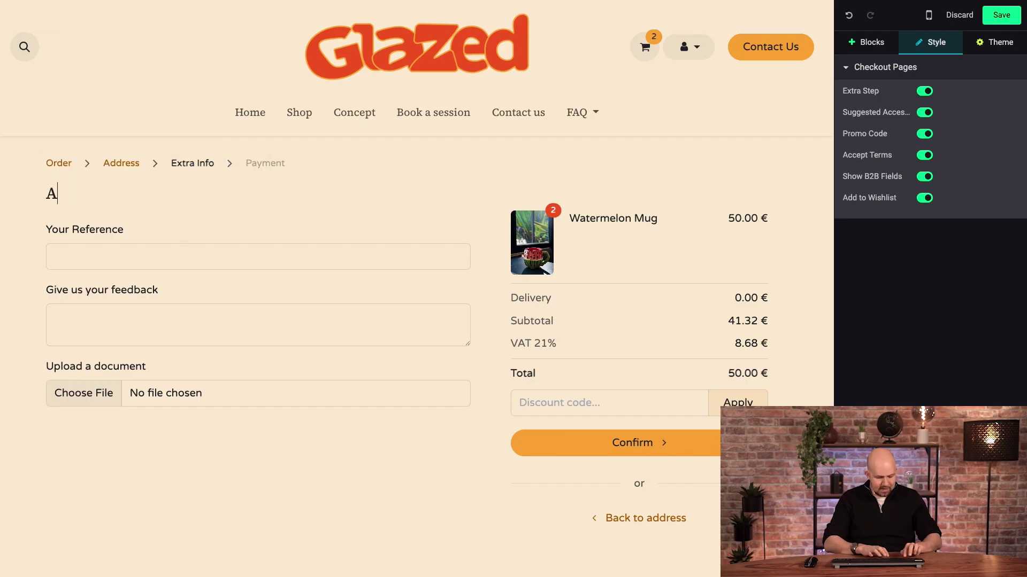
text(dd your gift message)
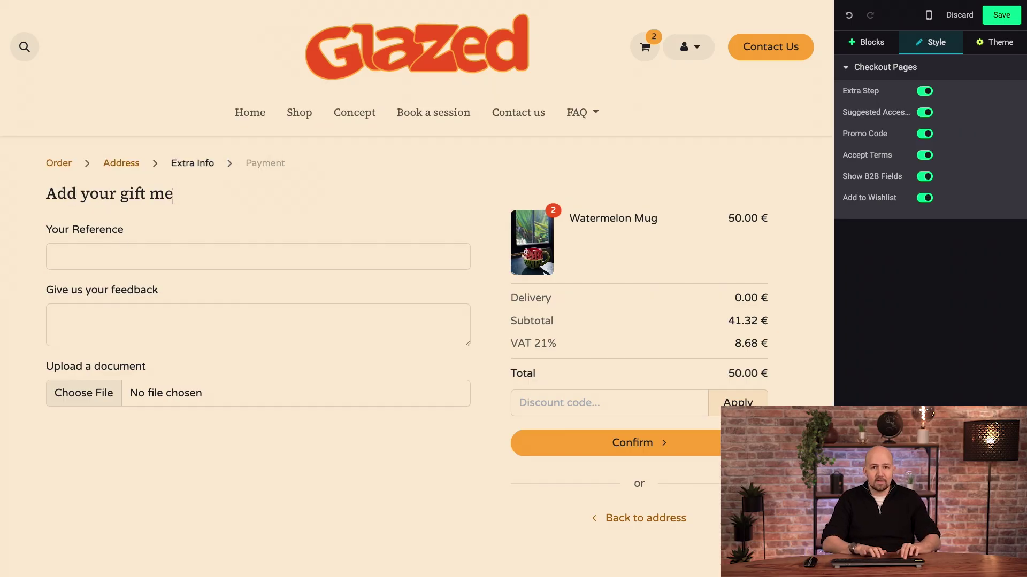
- Delete the Your Reference field and relabel the feedback field "Add your message here", saving the edited Extra Info page
click(110, 233)
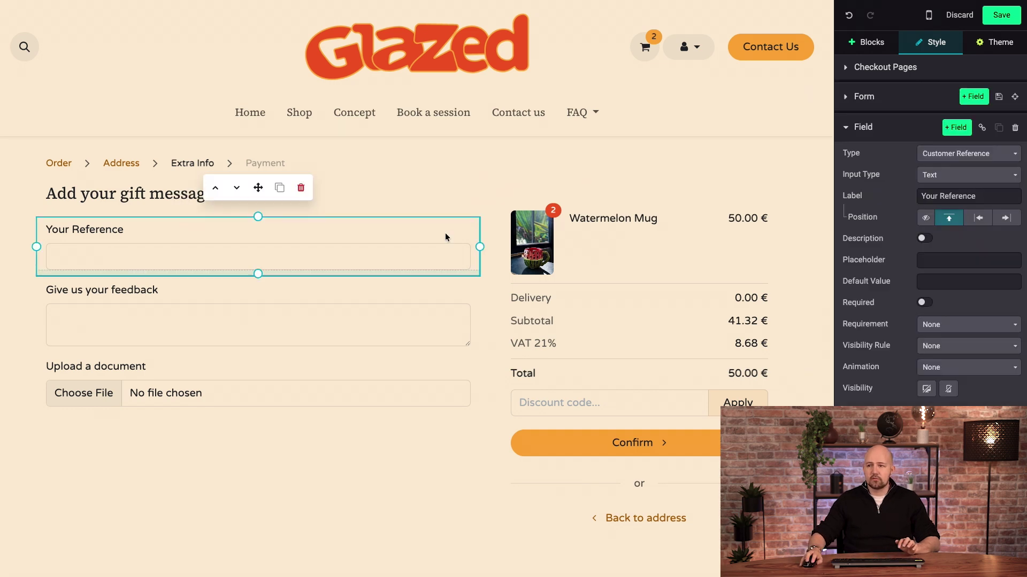
click(1015, 128)
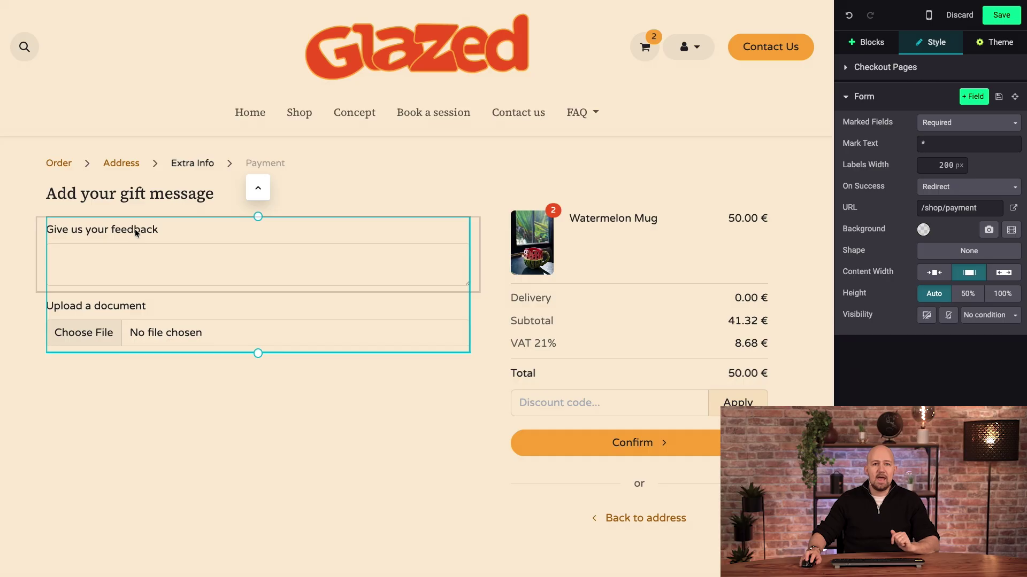
click(121, 231)
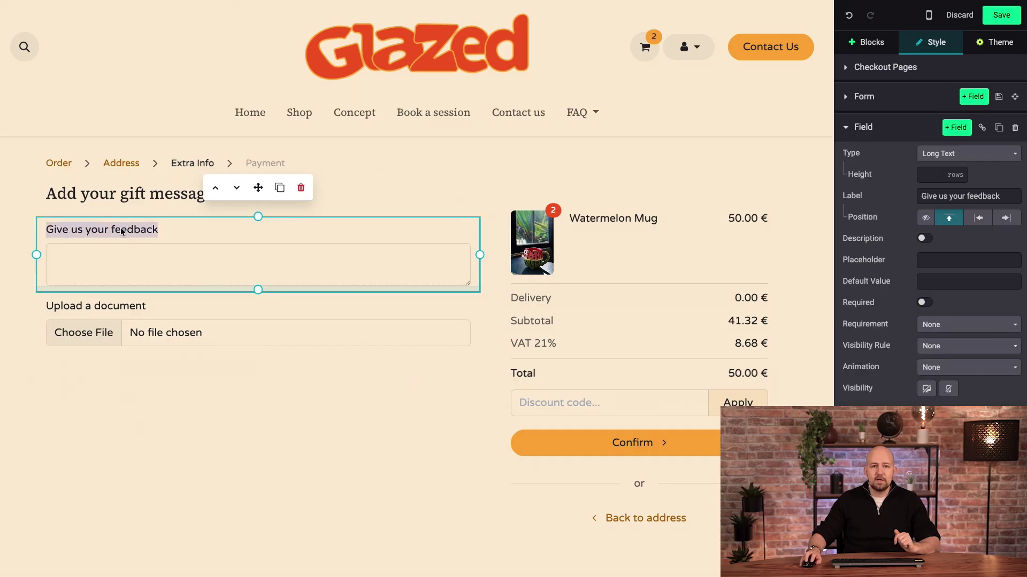
click(122, 231)
text(Add your)
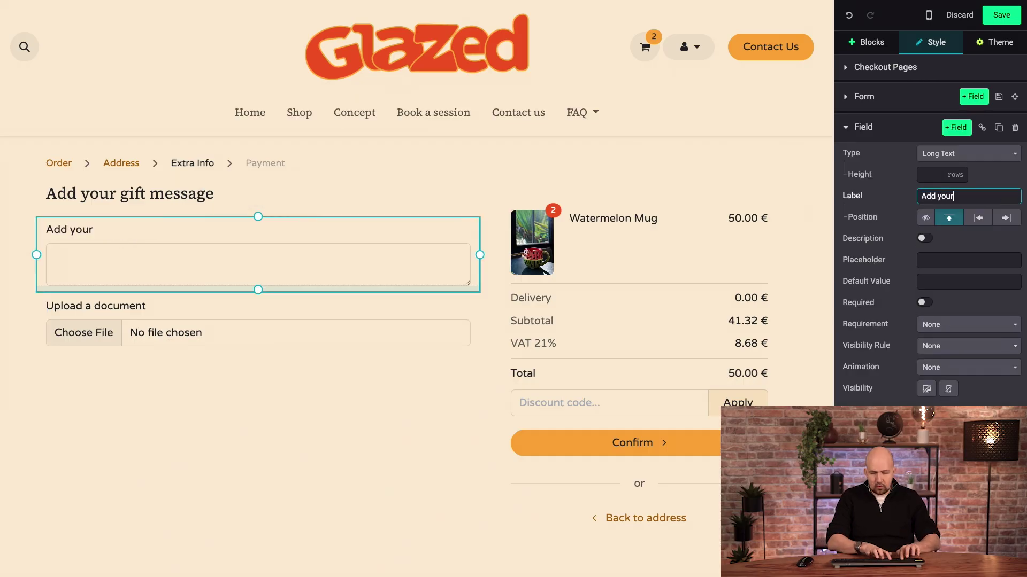
text( message here)
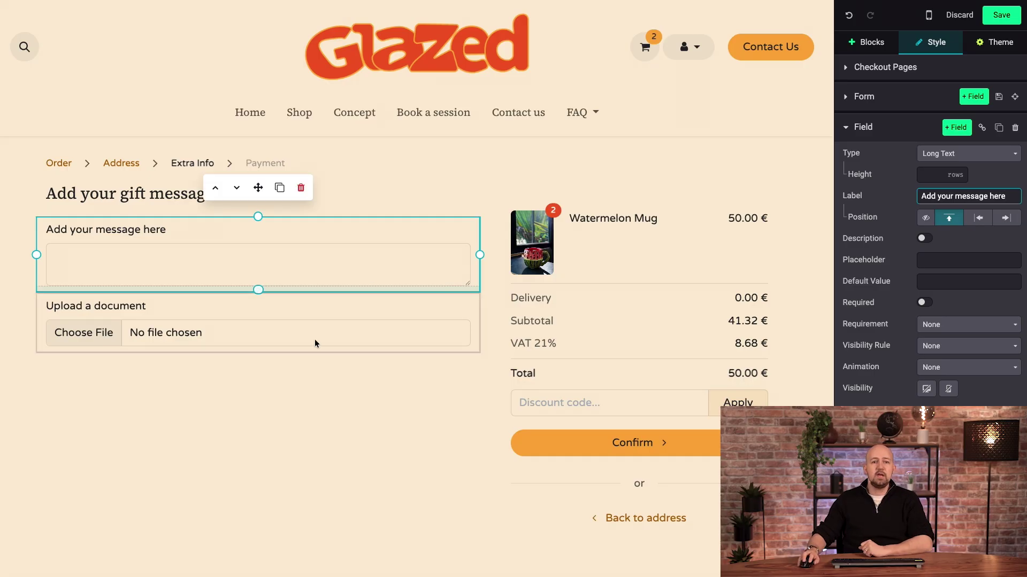
click(1013, 21)
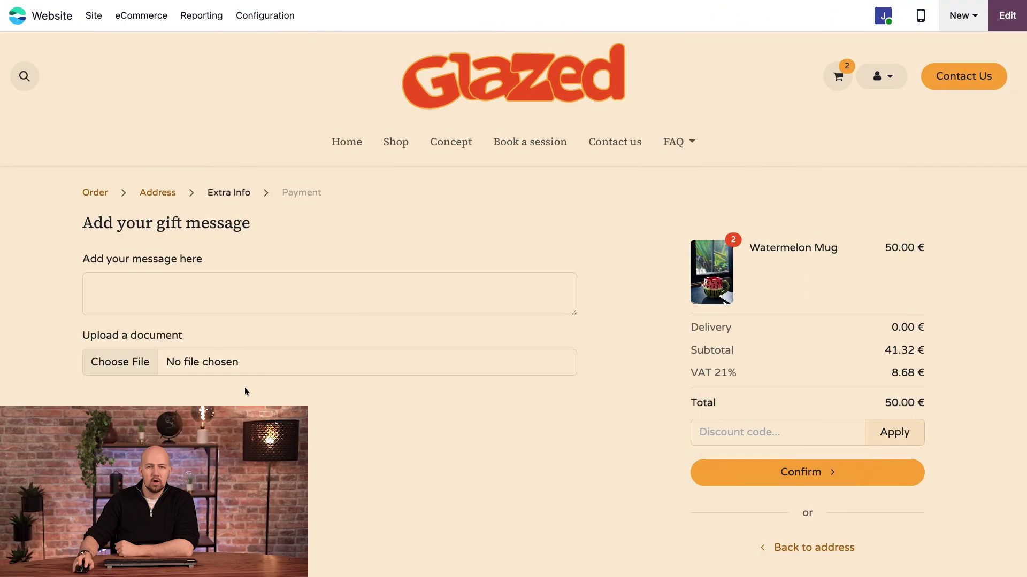
- Confirm the extra info step and try the Cash on Delivery and Demo payment methods
click(711, 475)
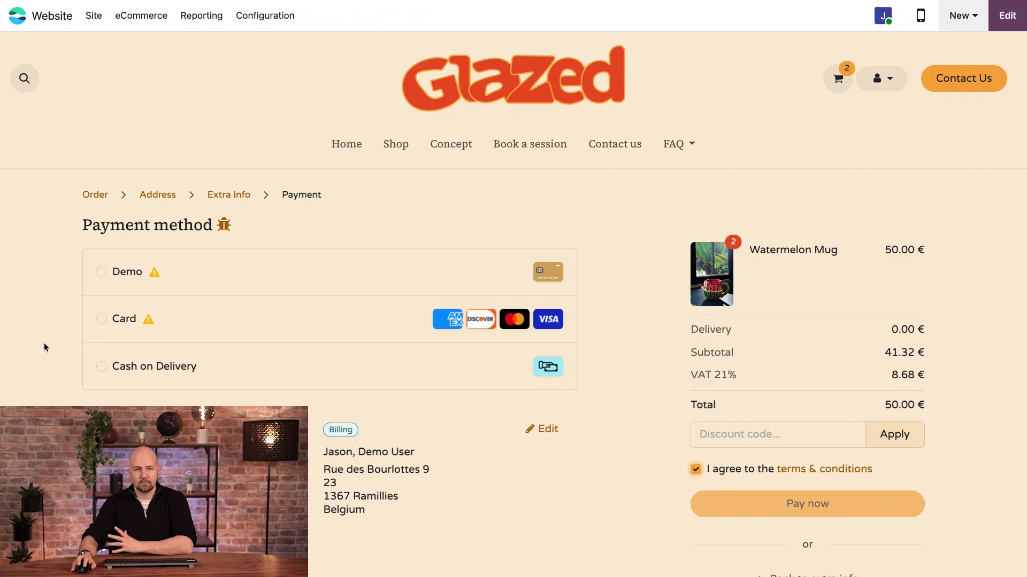
click(103, 368)
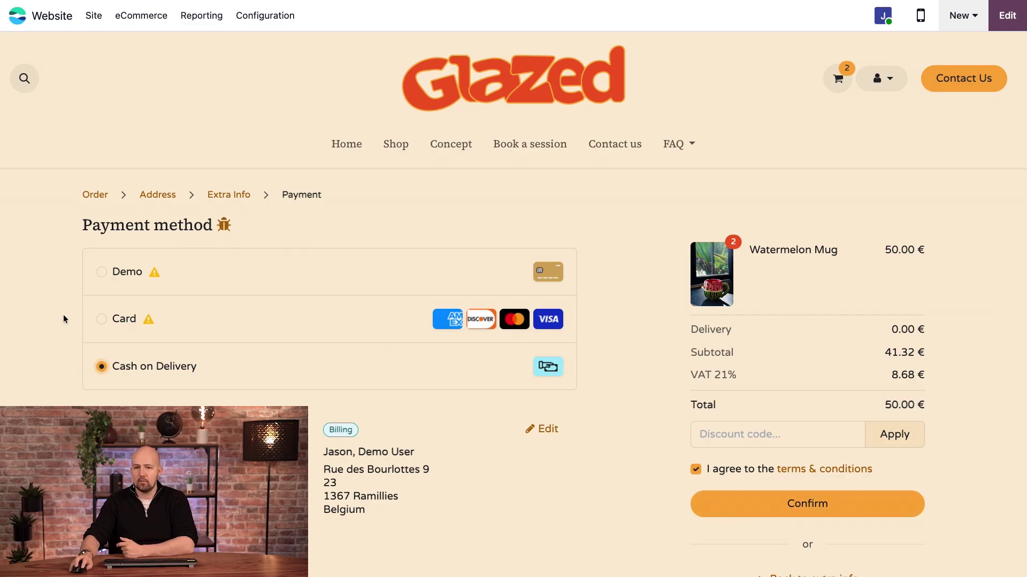
click(101, 276)
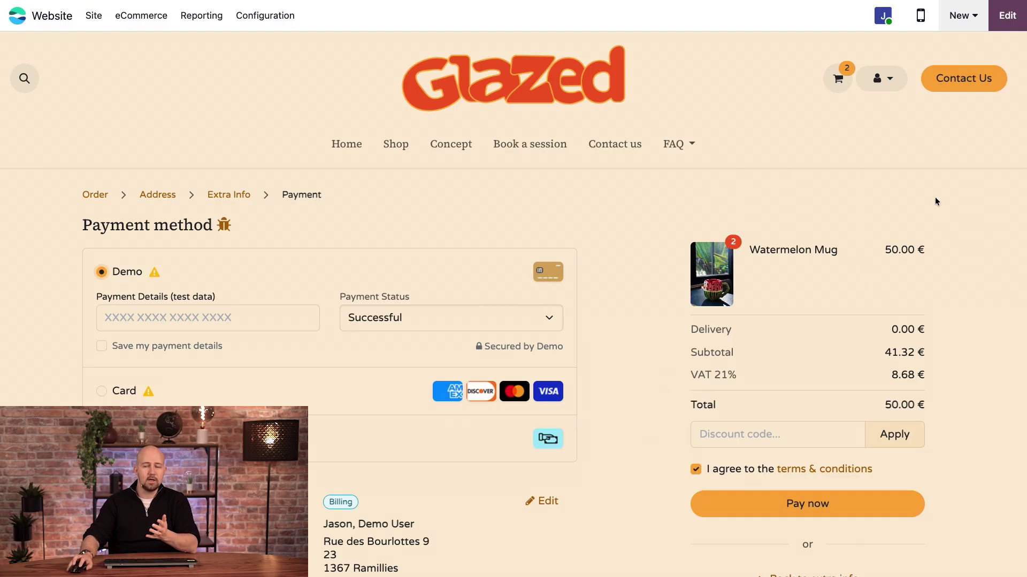
- Edit the payment page to rename the Pay now button as "Place order" and save the change
click(1008, 23)
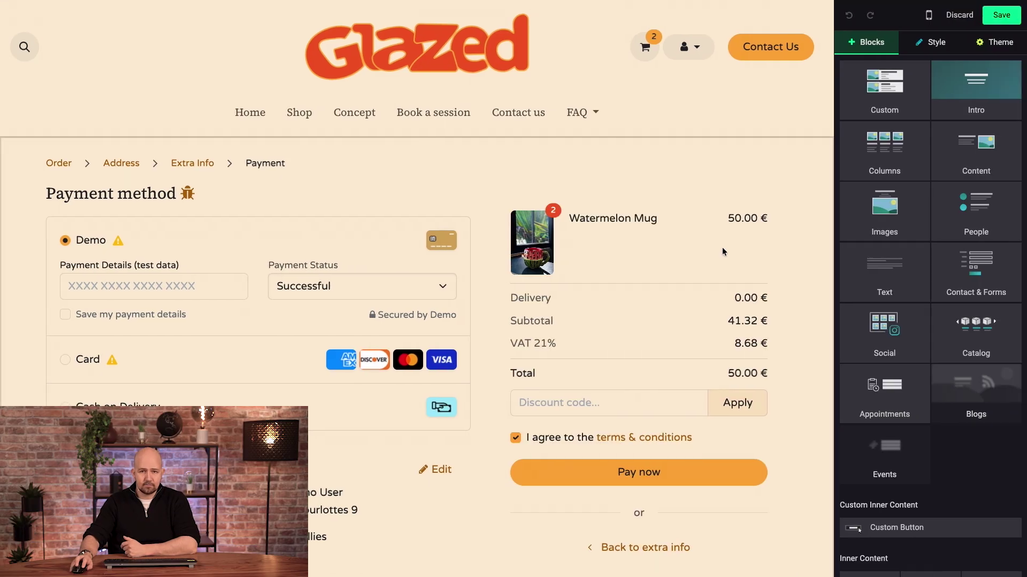
drag(625, 473, 661, 473)
text(Pla)
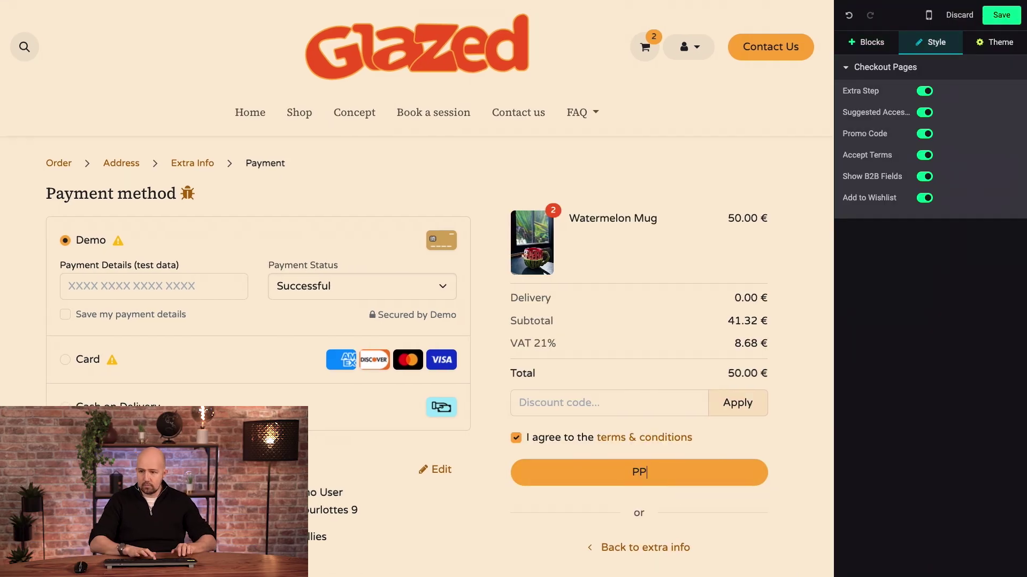
key(BackSpace)
key(BackSpace)
key(BackSpace)
text(lace order)
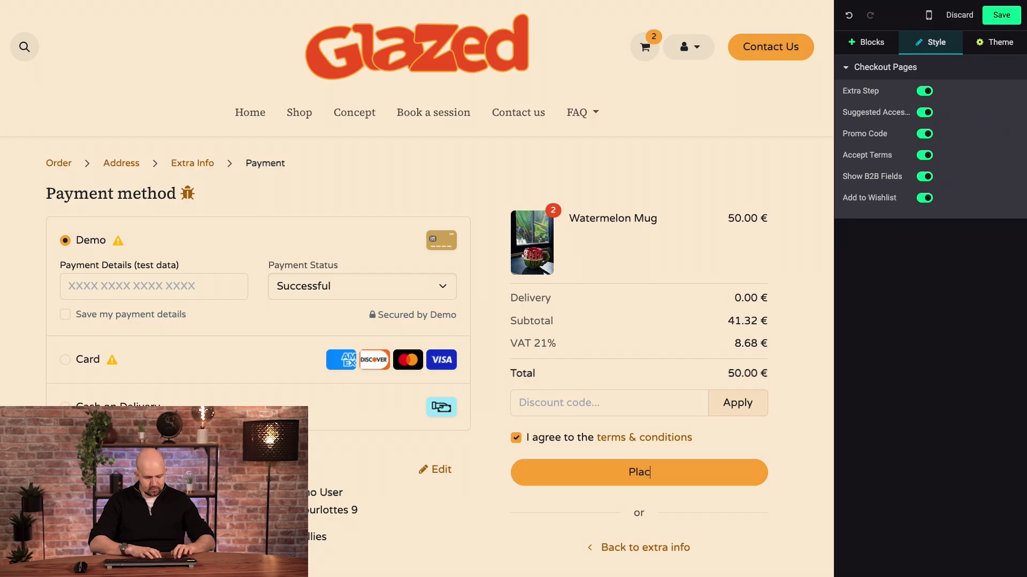
click(1001, 15)
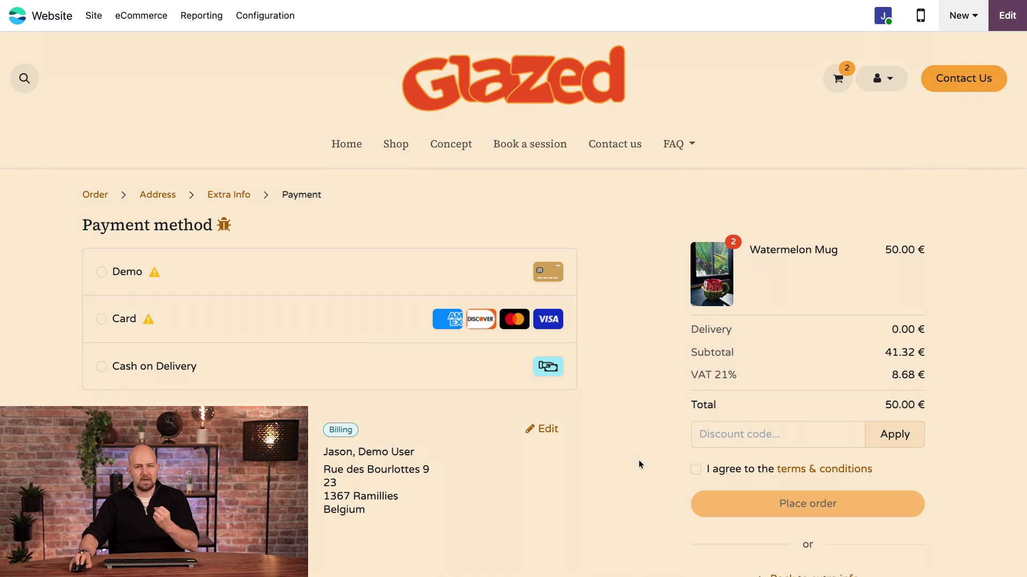
- Choose the Demo payment method, agree to the terms and conditions, and place the order
click(133, 282)
click(694, 470)
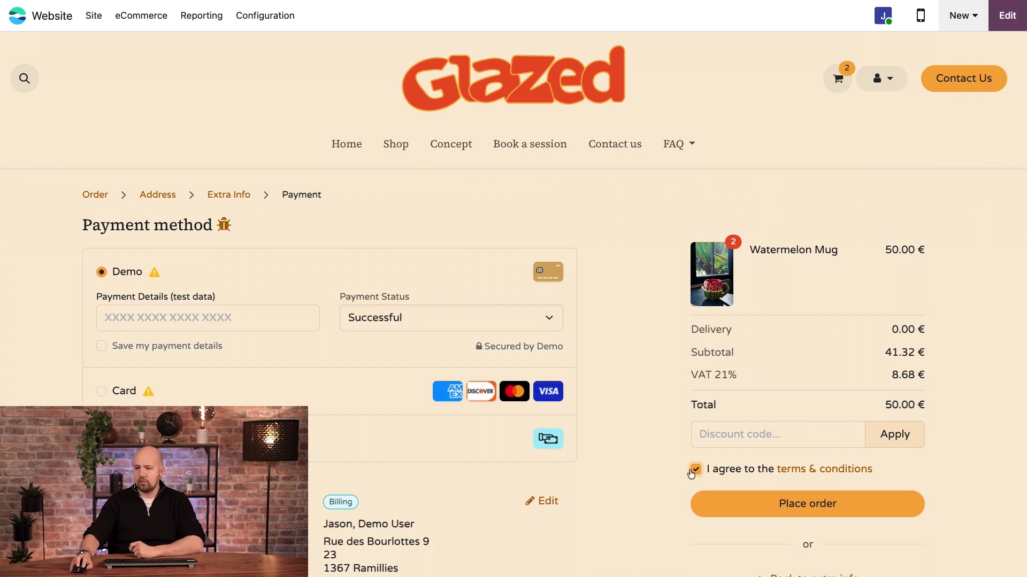
click(733, 507)
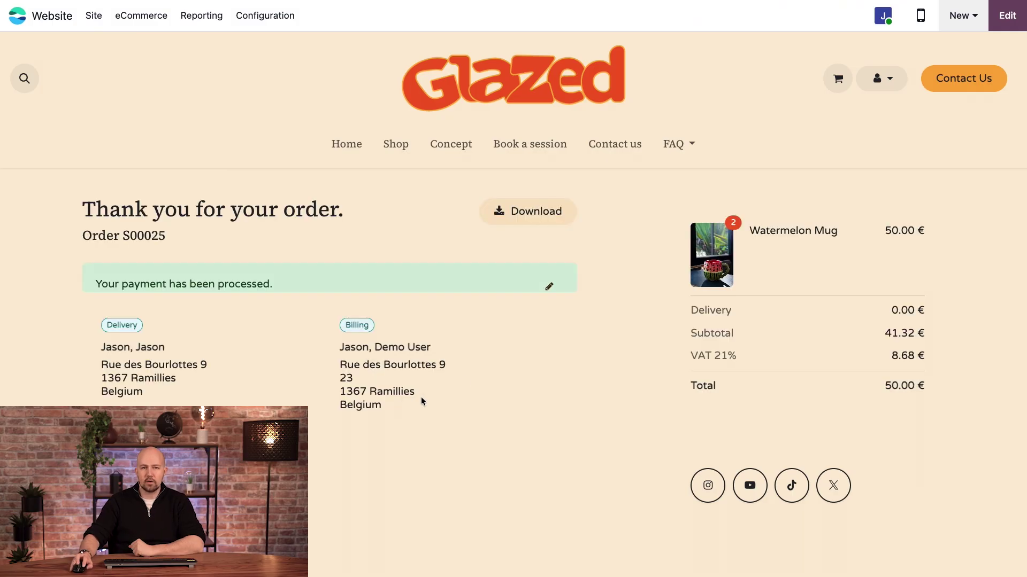
- Open the cart and use Quick reorder to add the Watermelon Mug and The Fruit Mug (Pineapple) again
click(838, 79)
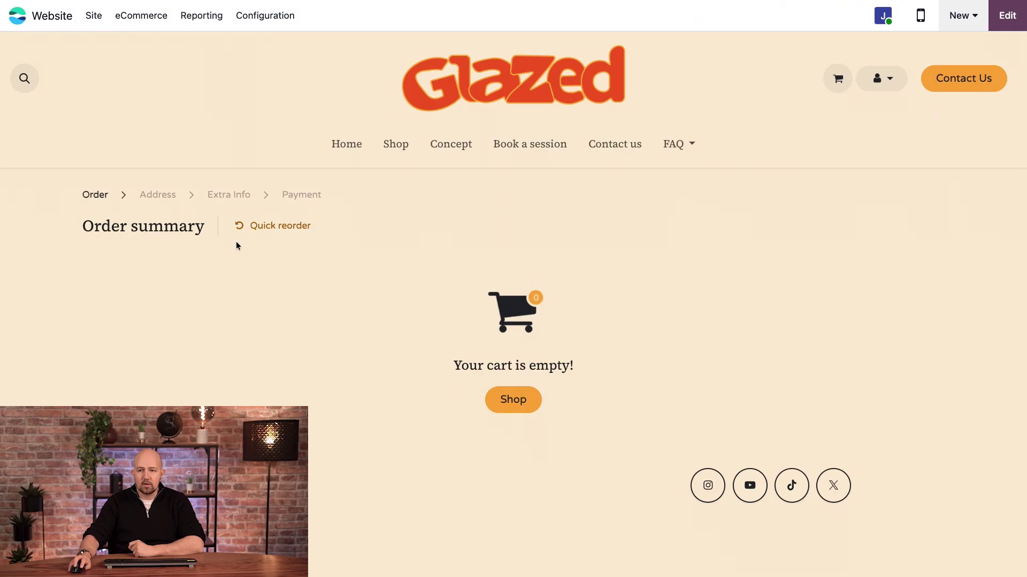
click(264, 226)
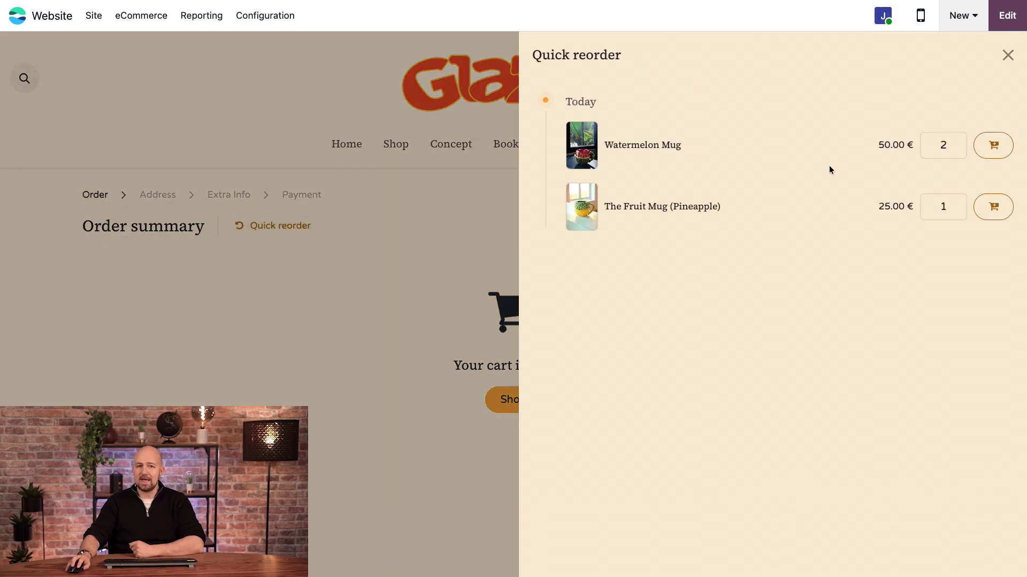
click(984, 152)
click(994, 145)
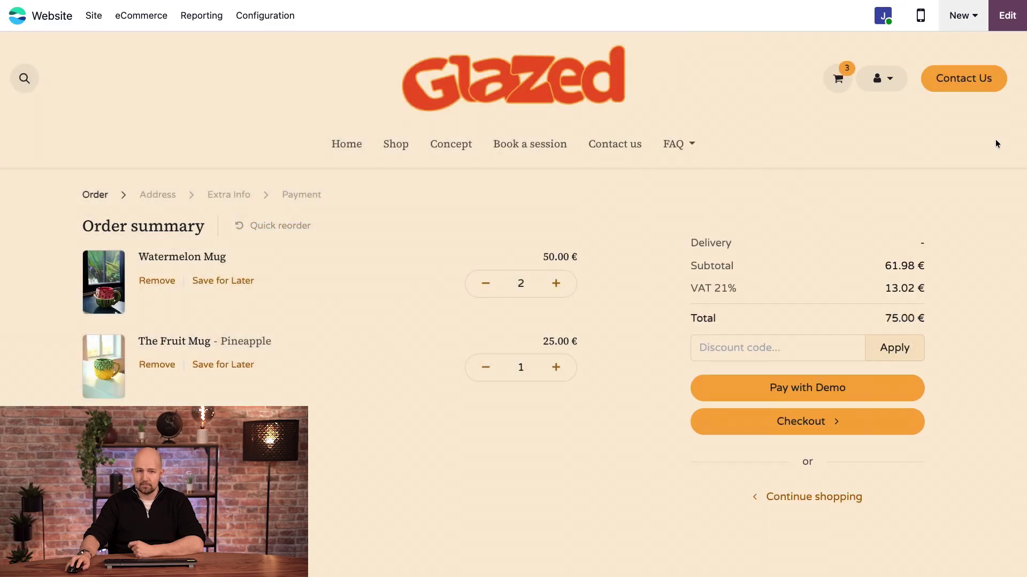